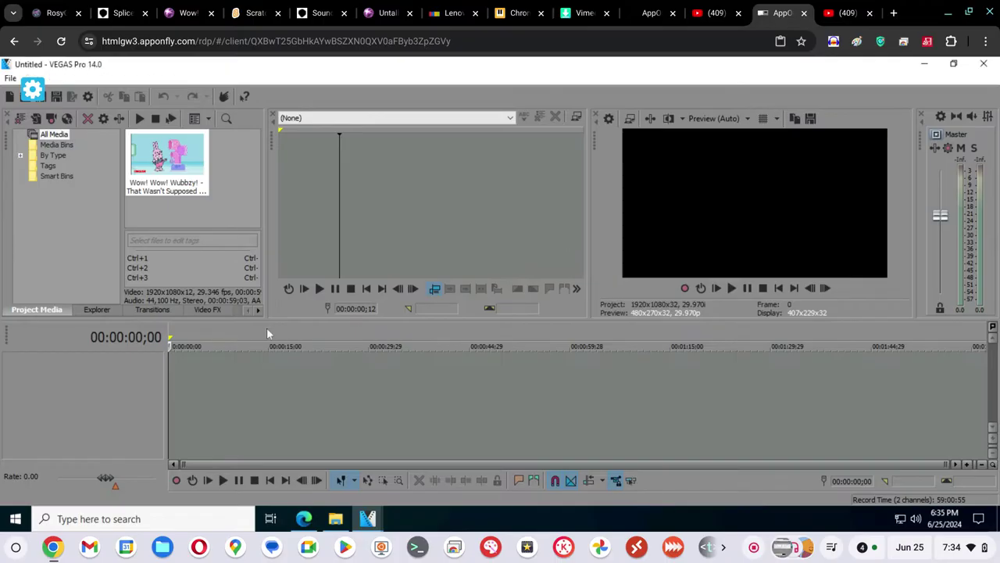
# Return the playhead to the project start and apply the default Invert effect to the video clip on the timeline
pyautogui.click(777, 288)
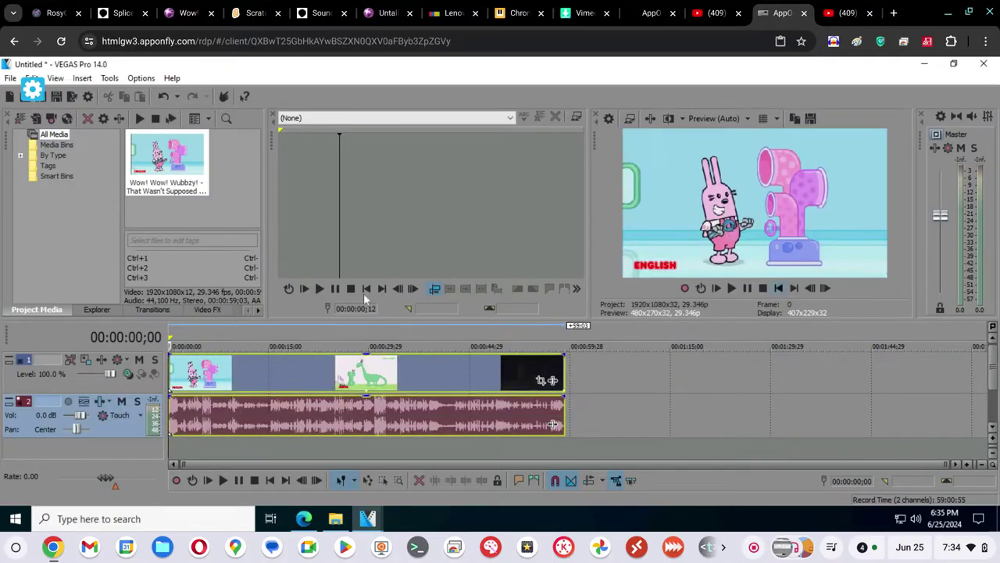
pyautogui.click(198, 308)
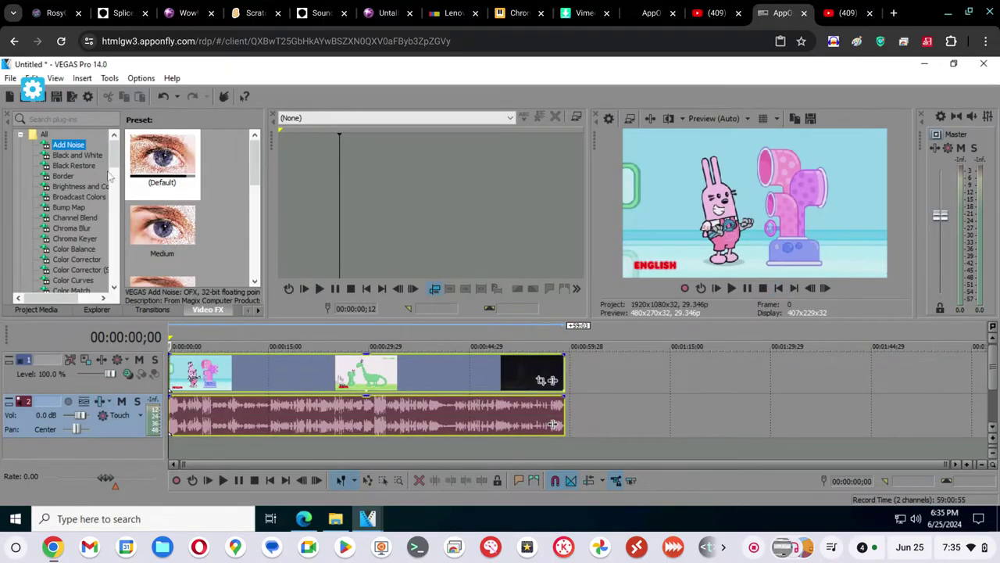
pyautogui.scroll(-2, 115, 234)
pyautogui.scroll(-10, 115, 280)
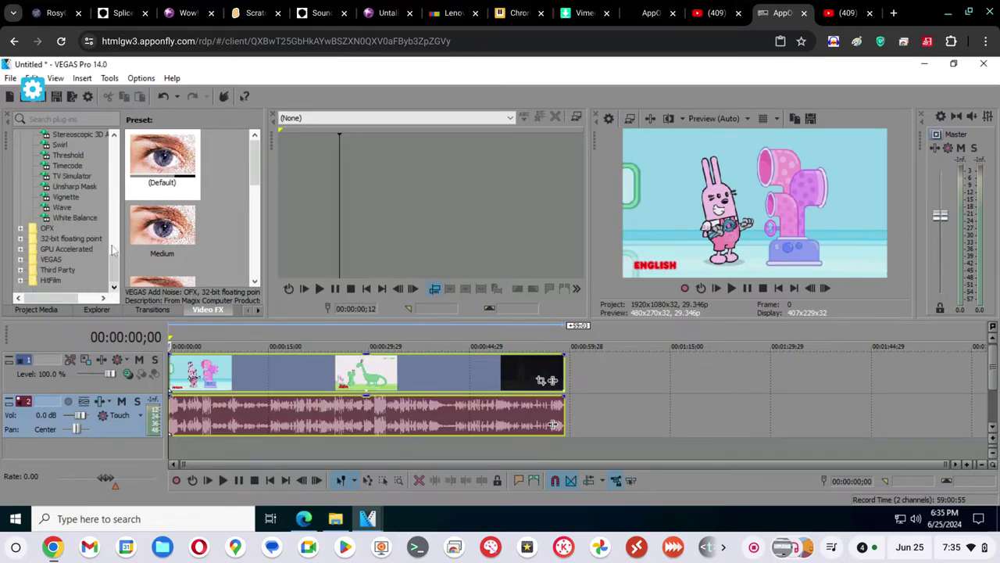
pyautogui.scroll(5, 115, 197)
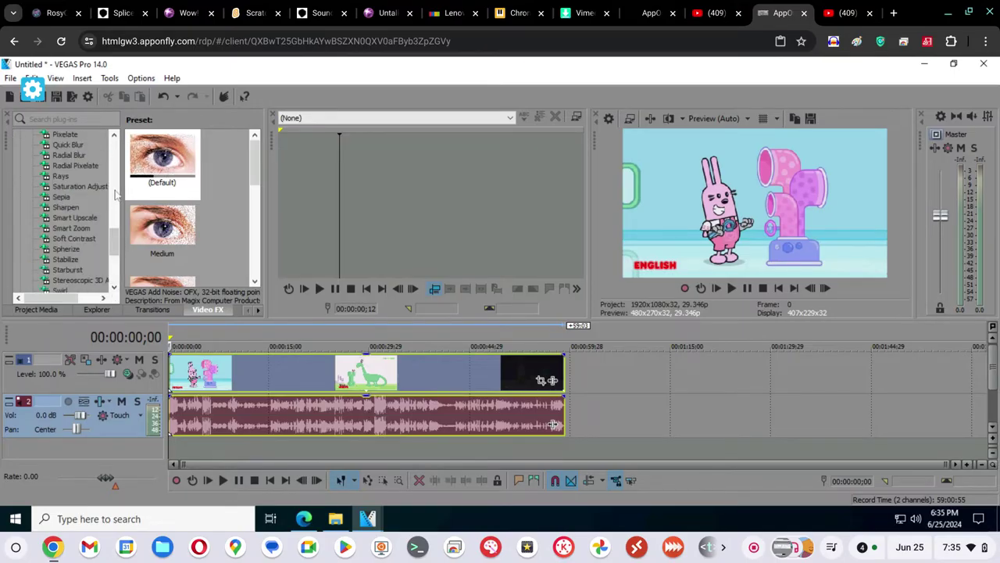
pyautogui.scroll(5, 116, 193)
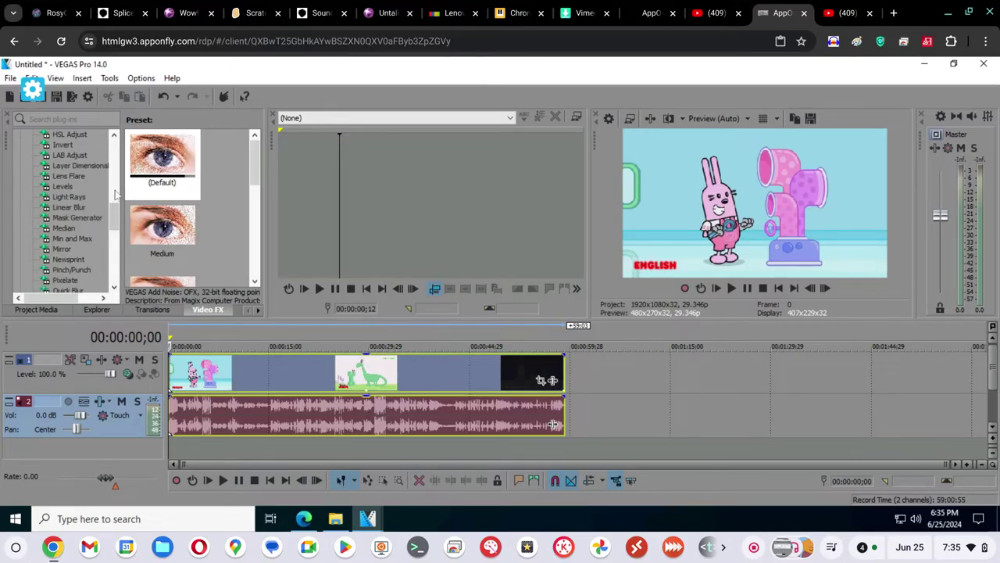
pyautogui.click(64, 145)
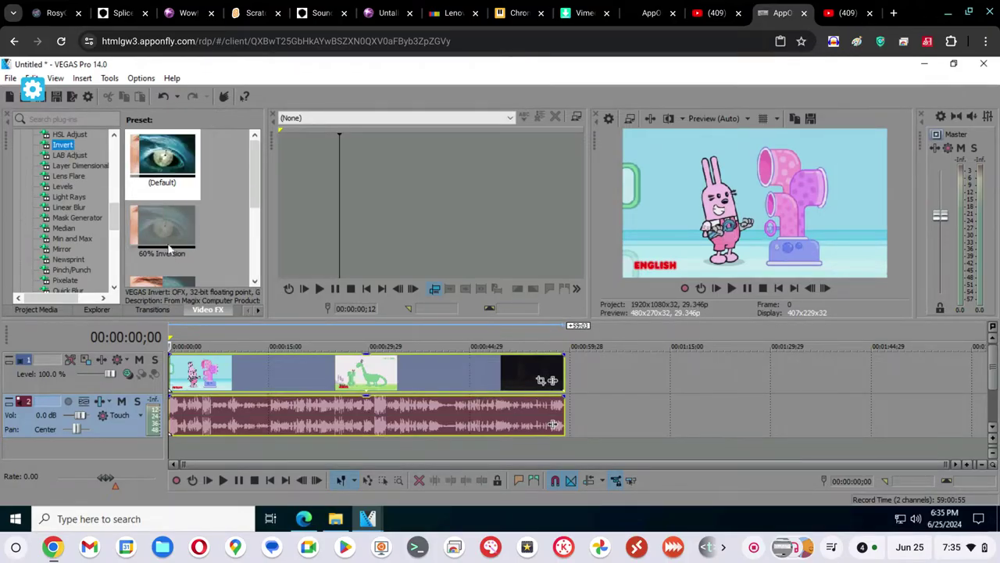
pyautogui.moveTo(163, 160); pyautogui.dragTo(306, 380)
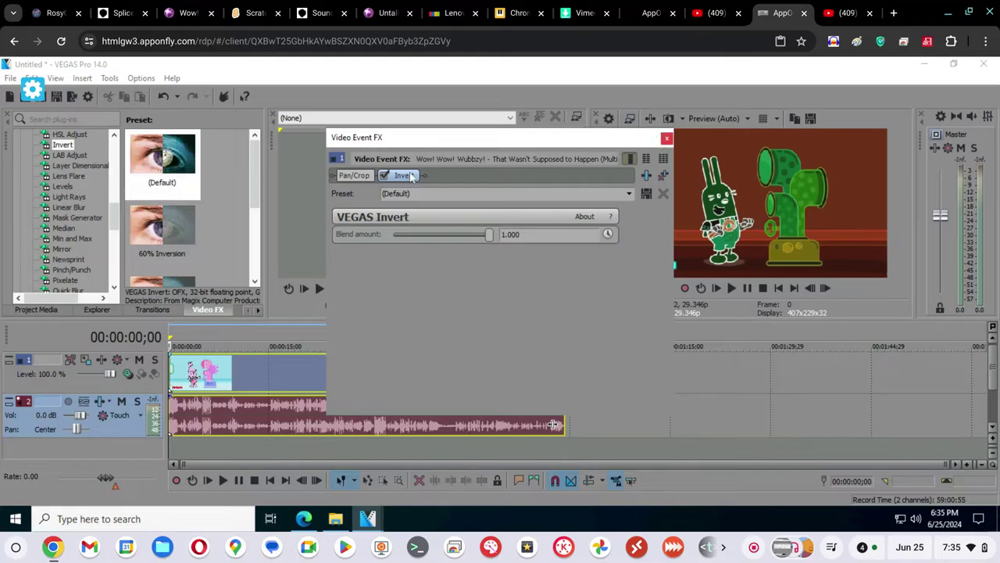
pyautogui.click(666, 139)
# Apply the TV Simulator effect with the Bad Sync preset to the video clip
pyautogui.moveTo(116, 223); pyautogui.dragTo(115, 275)
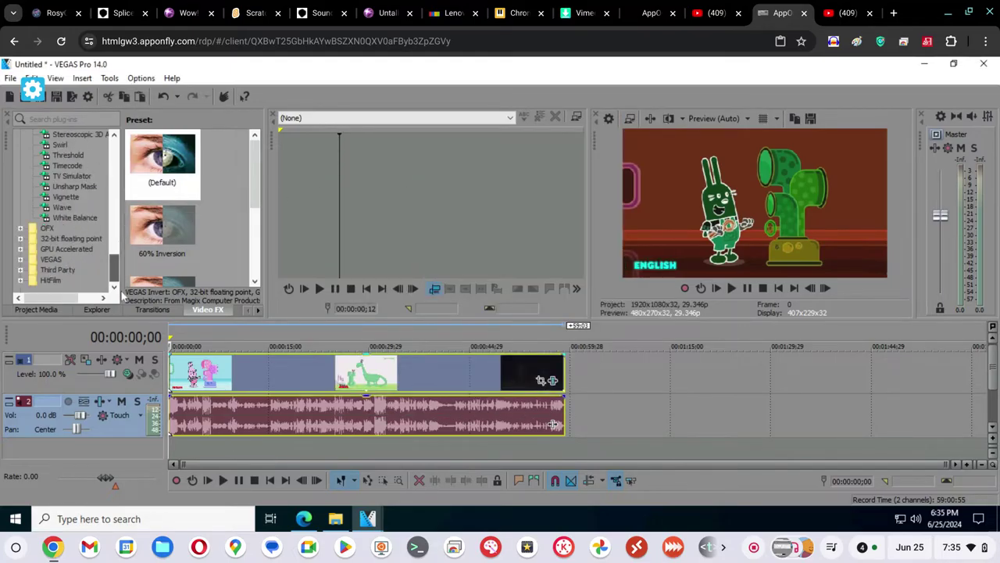
pyautogui.click(72, 176)
pyautogui.moveTo(162, 234); pyautogui.dragTo(289, 369)
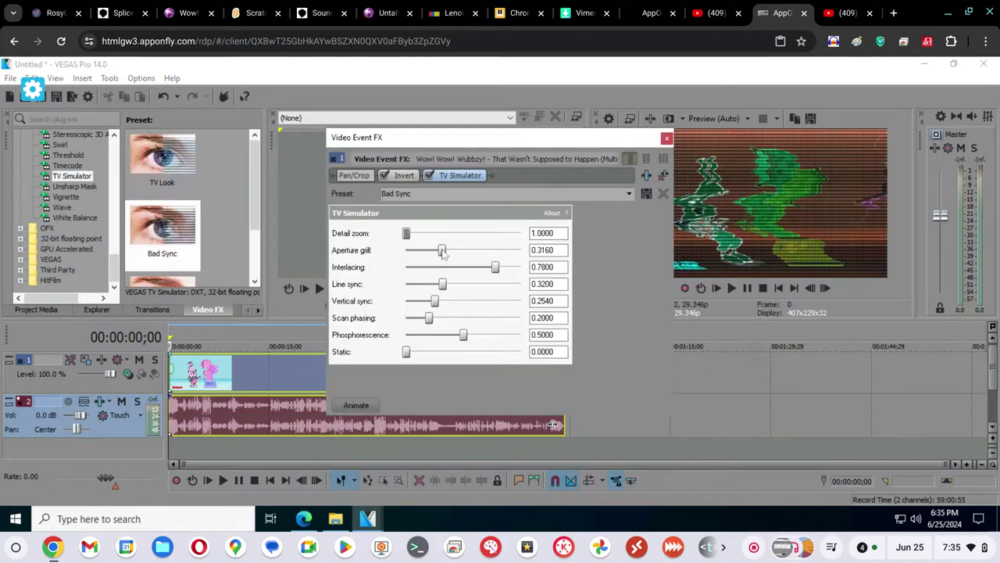
# Set the TV Simulator's aperture grill, interlacing, scan phasing and phosphorescence to 0, line sync to 0.75 and vertical sync to 1
pyautogui.moveTo(442, 250); pyautogui.dragTo(389, 257)
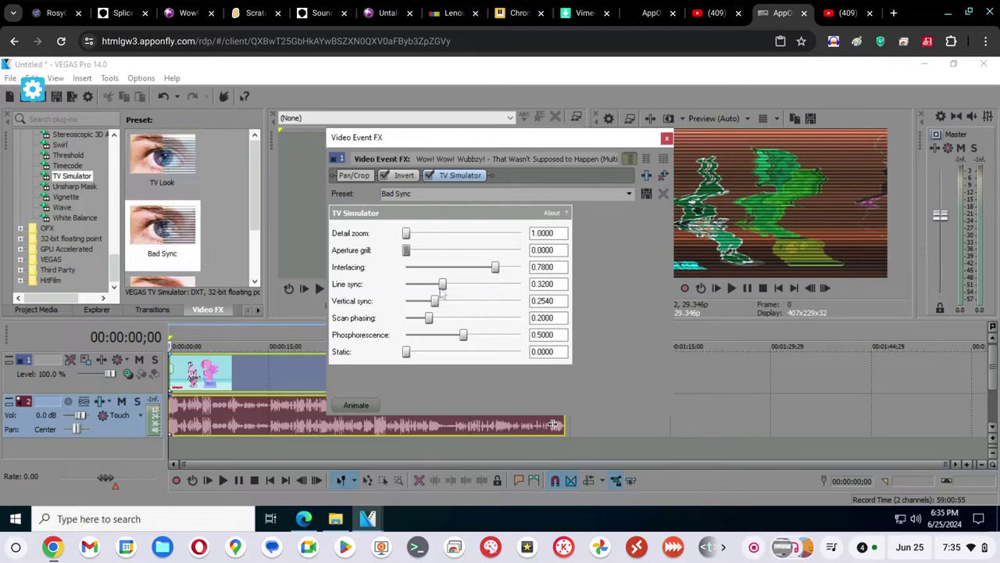
pyautogui.moveTo(444, 285); pyautogui.dragTo(493, 288)
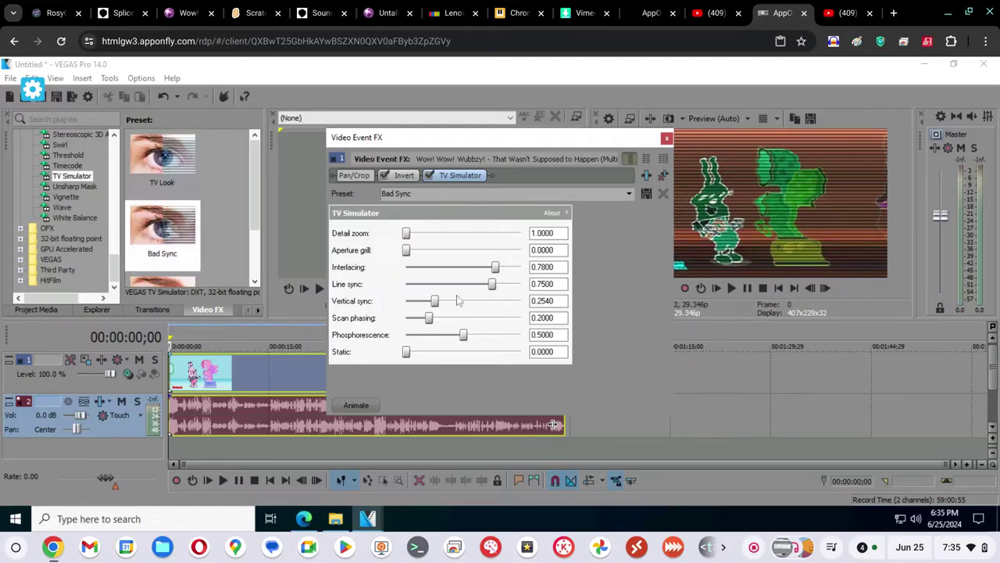
pyautogui.moveTo(437, 303); pyautogui.dragTo(530, 310)
pyautogui.moveTo(429, 318); pyautogui.dragTo(379, 322)
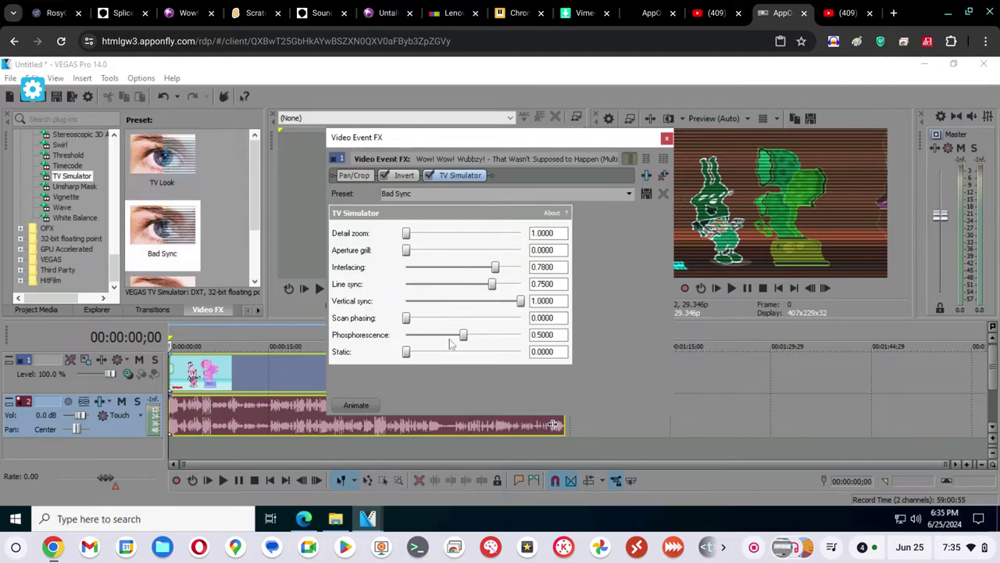
pyautogui.moveTo(465, 335); pyautogui.dragTo(375, 337)
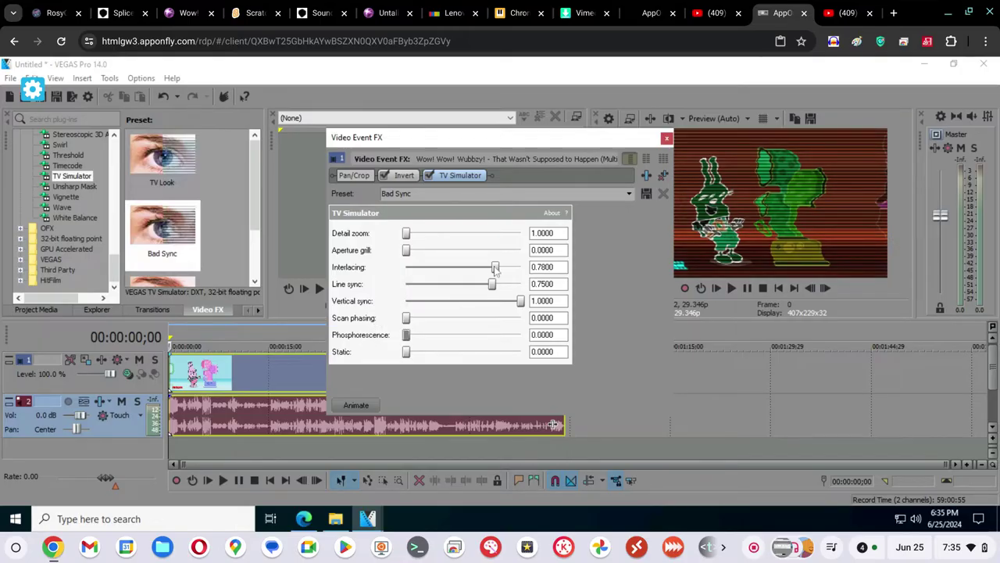
pyautogui.moveTo(496, 268); pyautogui.dragTo(359, 270)
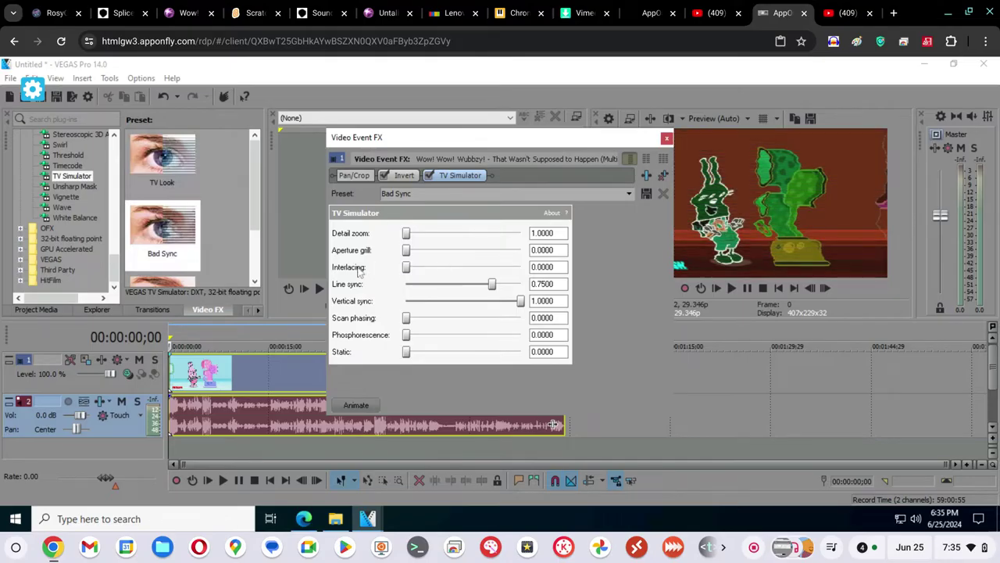
# Enter "Line" as the TV Simulator preset name and close the effect settings
pyautogui.click(435, 194)
pyautogui.write('Line')
pyautogui.click(666, 137)
# Apply the Gradient Map effect with the Reset to None preset to the video clip
pyautogui.click(116, 180)
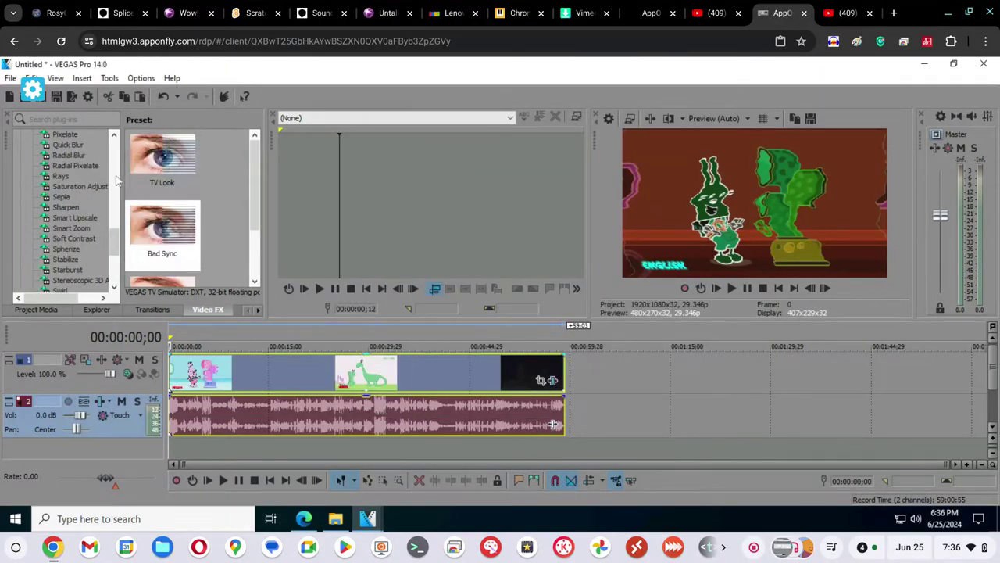
pyautogui.click(117, 180)
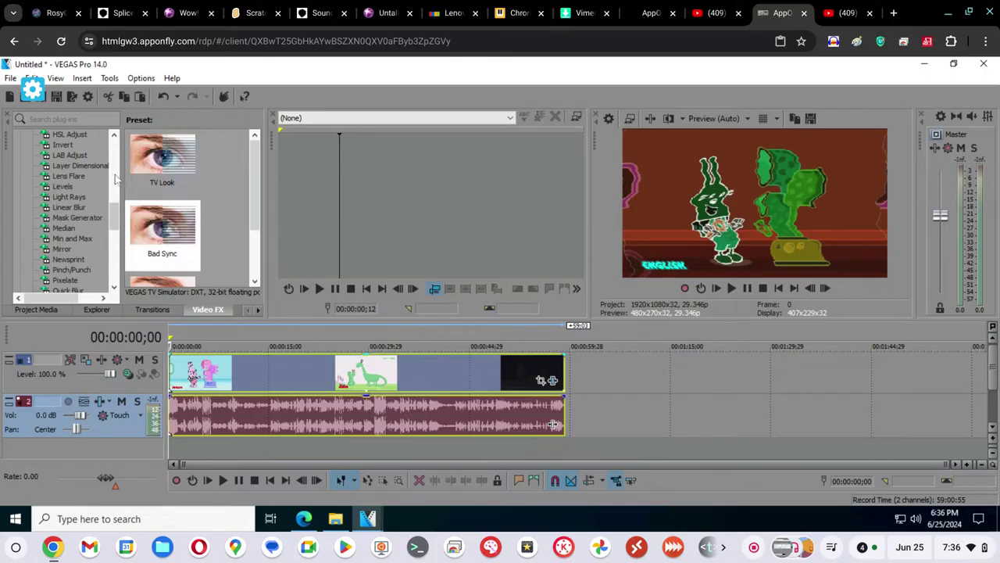
pyautogui.click(116, 181)
pyautogui.click(78, 197)
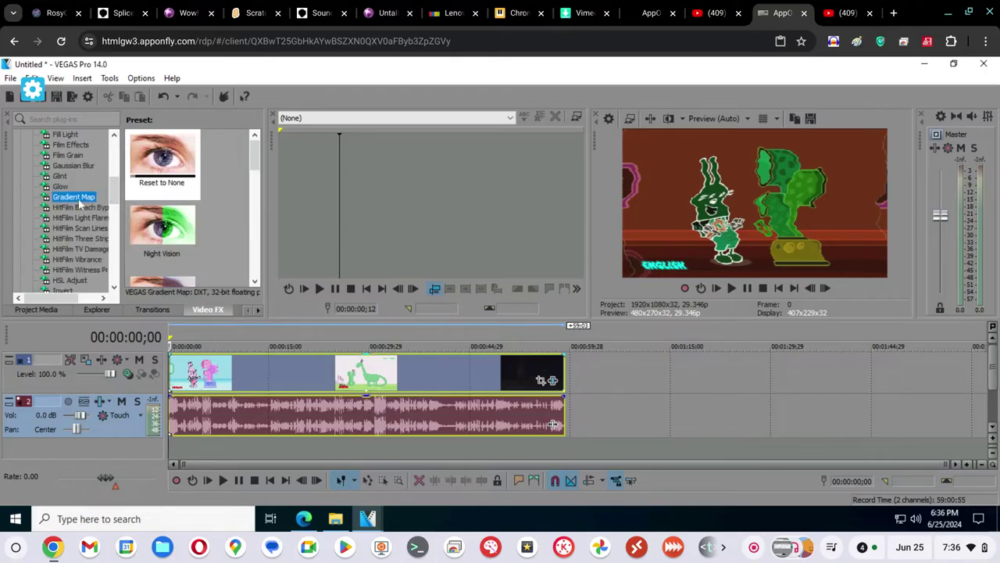
pyautogui.moveTo(162, 156); pyautogui.dragTo(236, 391)
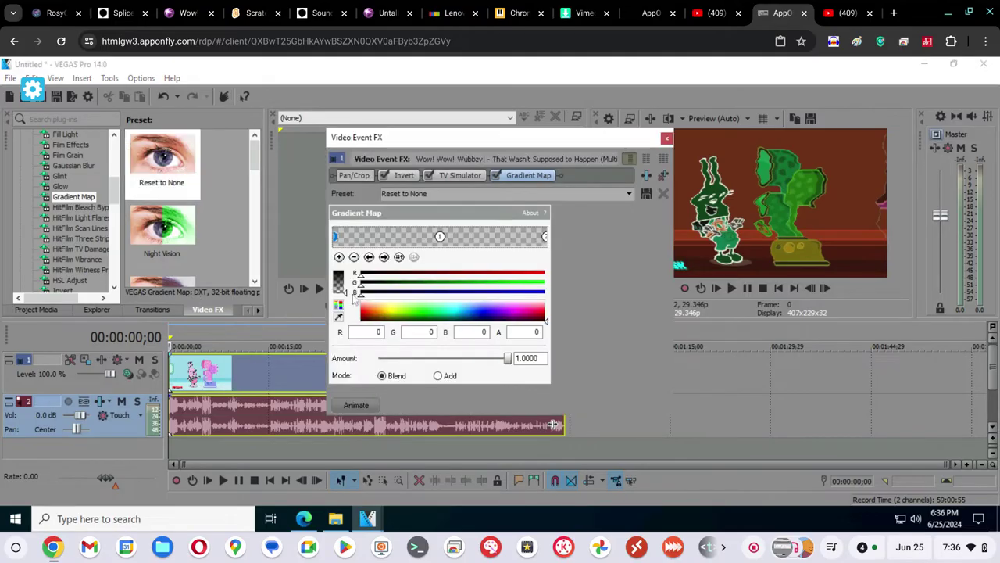
# Make the gradient's first point opaque white and its middle point opaque green (0, 255, 0), shifted slightly toward the first point
pyautogui.click(545, 320)
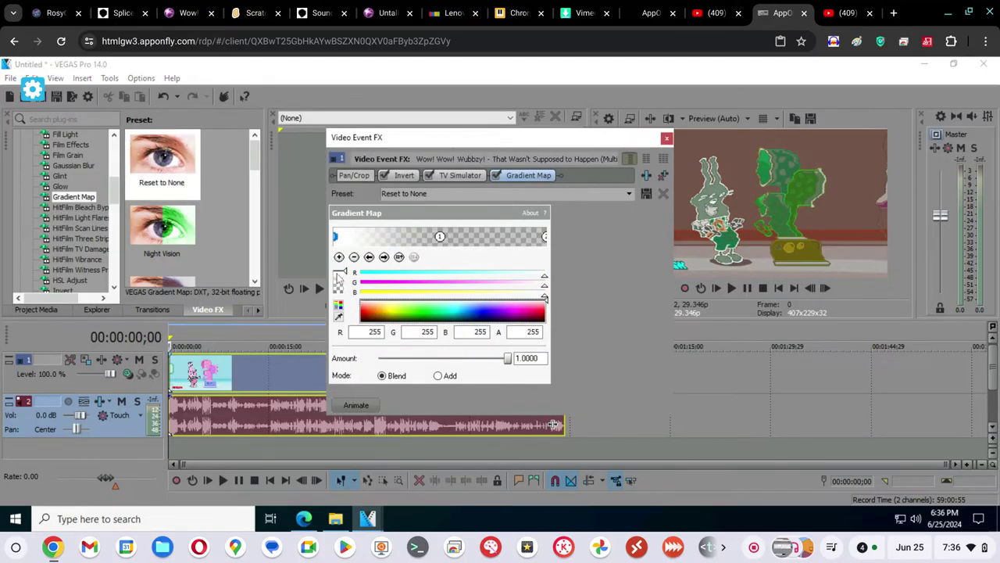
pyautogui.moveTo(440, 237); pyautogui.dragTo(400, 237)
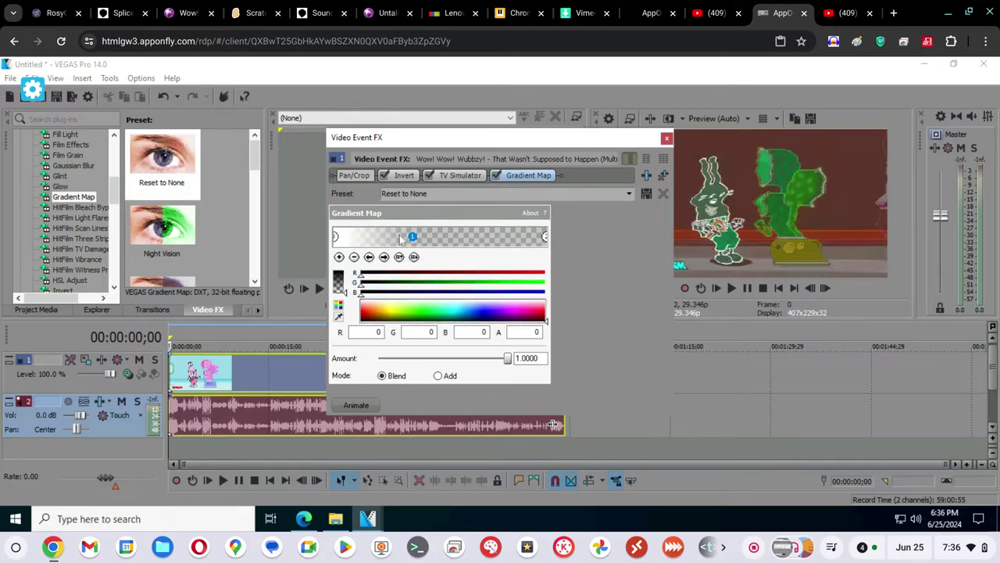
pyautogui.click(422, 311)
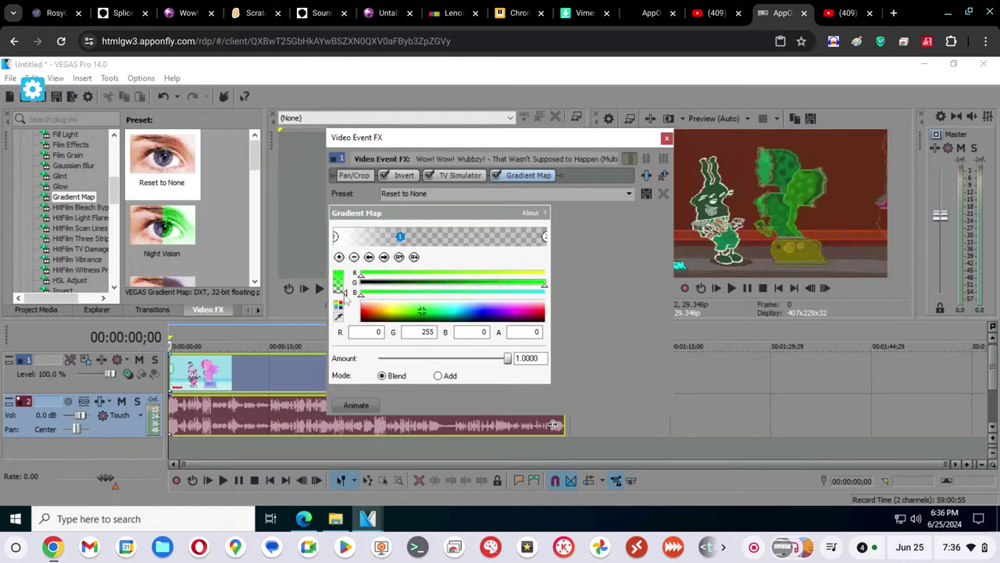
pyautogui.moveTo(348, 295); pyautogui.dragTo(348, 270)
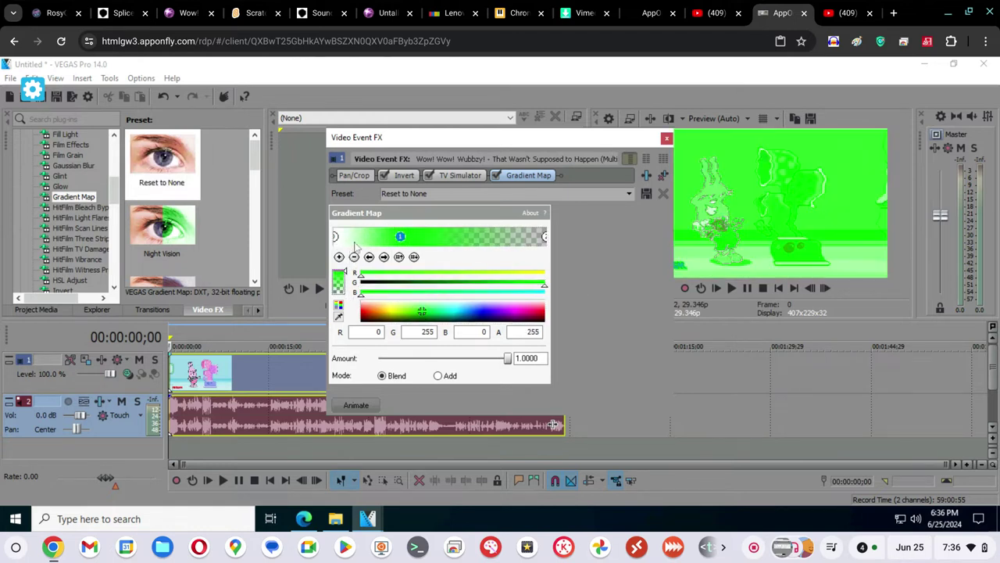
pyautogui.moveTo(403, 239); pyautogui.dragTo(409, 241)
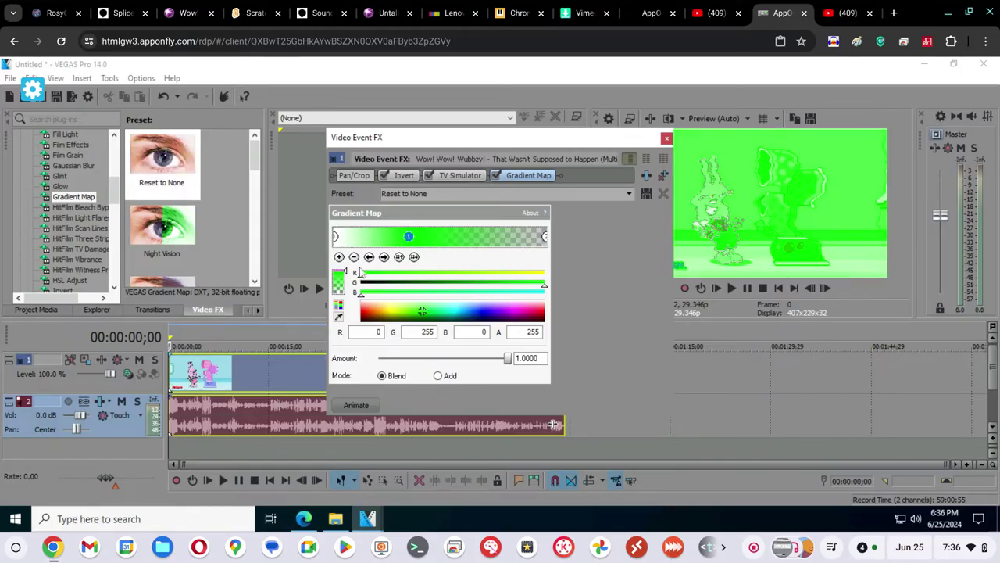
# Add a gradient point about two thirds along the gradient and colour it red (255, 0, 0)
pyautogui.click(339, 256)
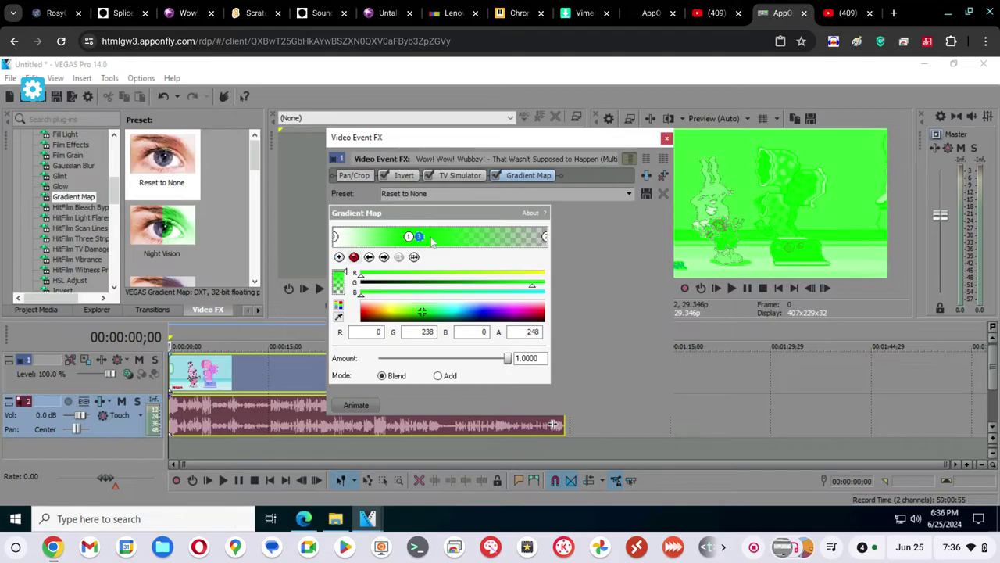
pyautogui.moveTo(470, 243); pyautogui.dragTo(474, 240)
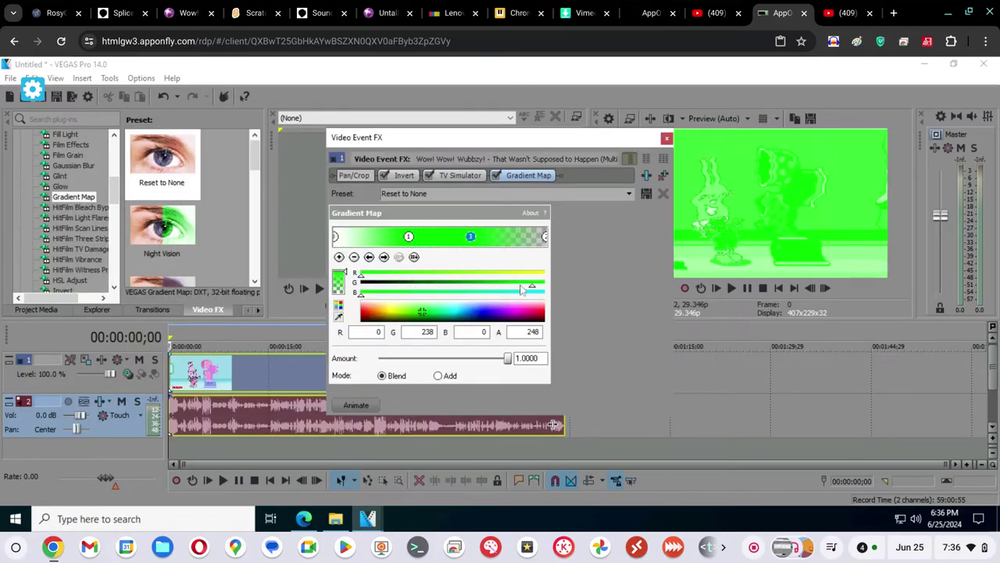
pyautogui.scroll(-10, 534, 290)
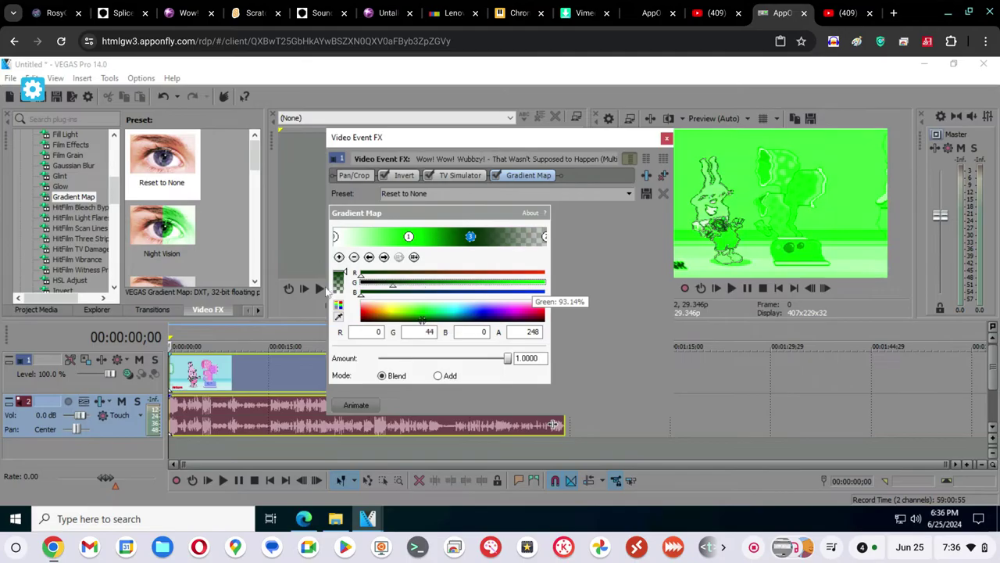
pyautogui.moveTo(358, 274); pyautogui.dragTo(578, 266)
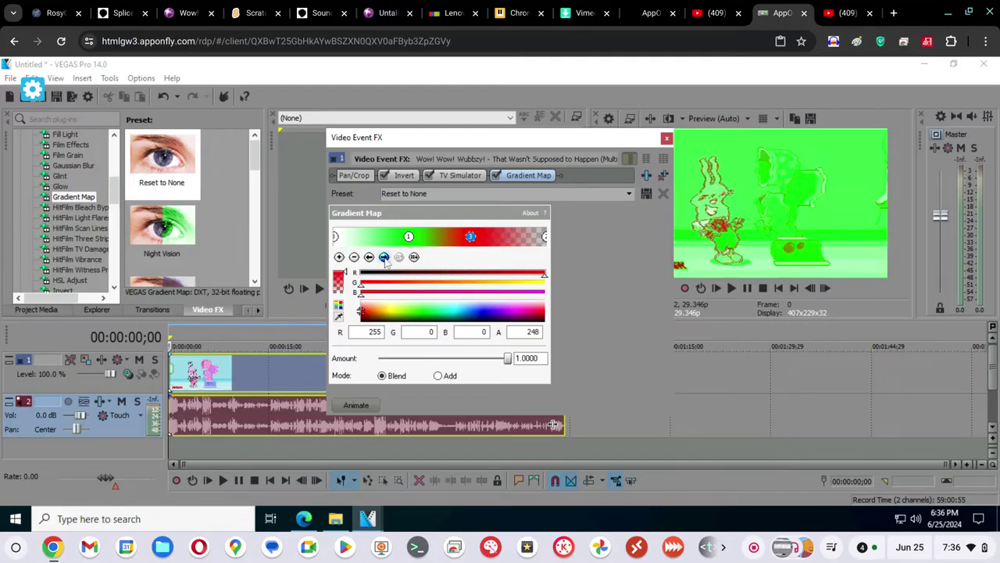
pyautogui.click(384, 256)
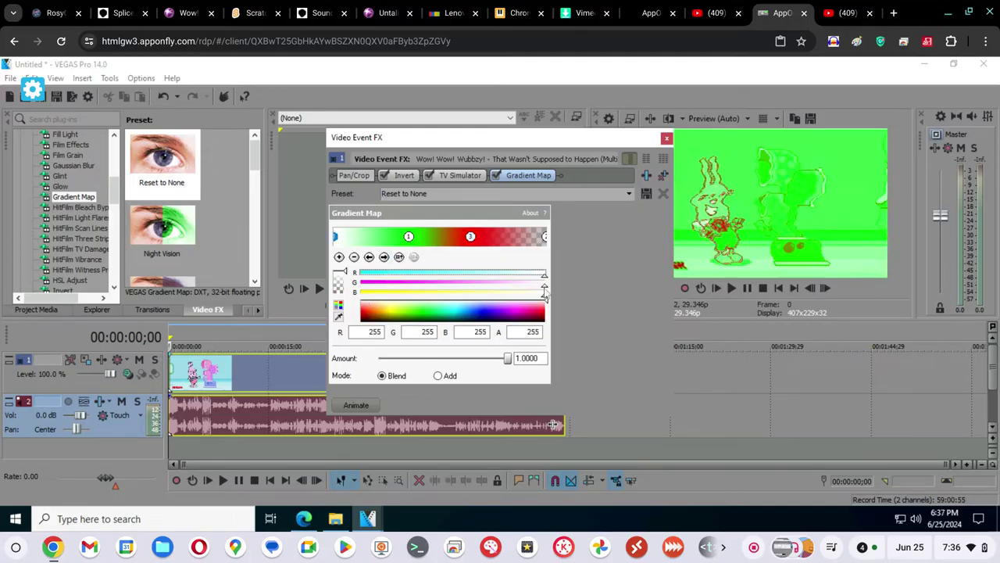
pyautogui.moveTo(545, 291); pyautogui.dragTo(337, 283)
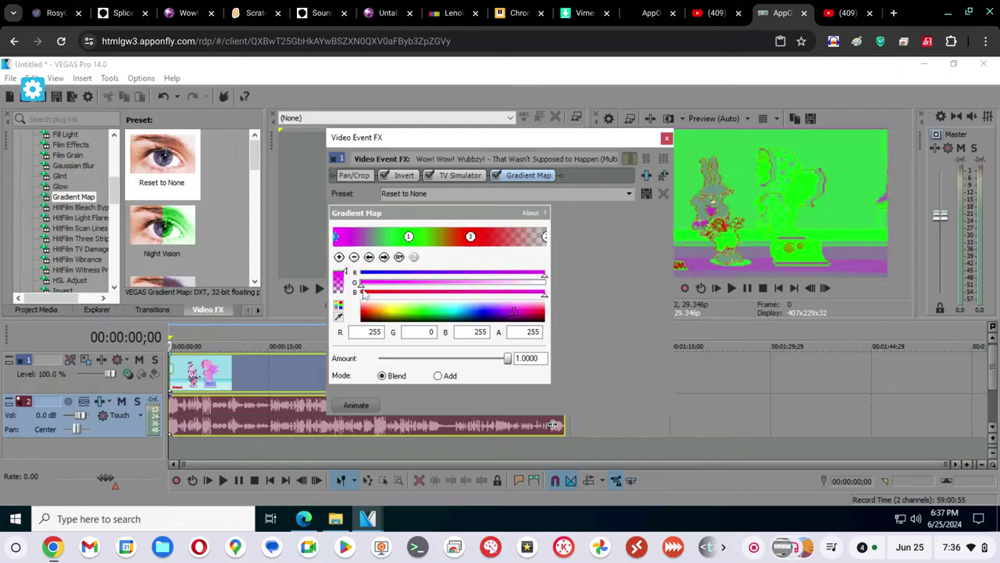
pyautogui.moveTo(362, 283); pyautogui.dragTo(568, 290)
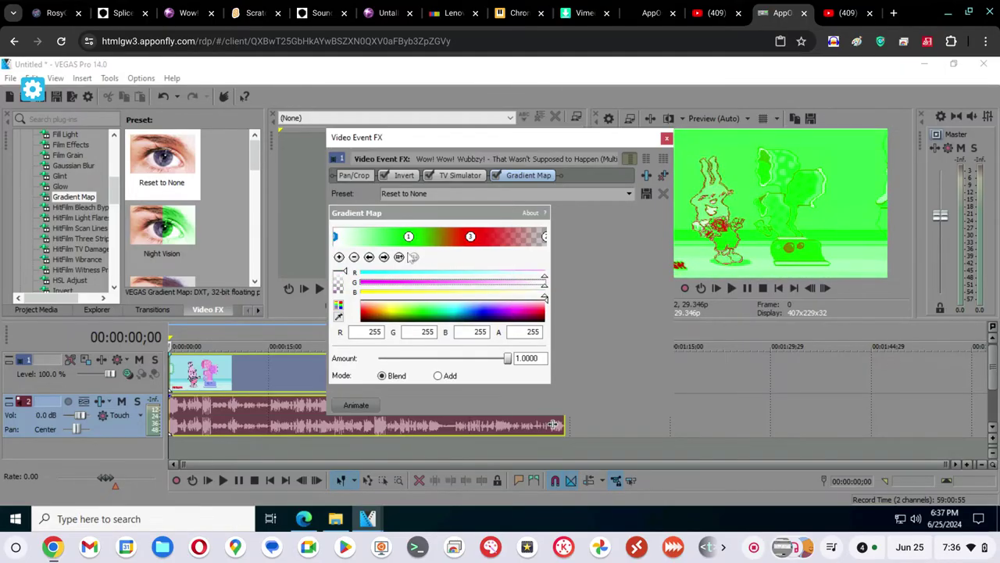
pyautogui.click(369, 258)
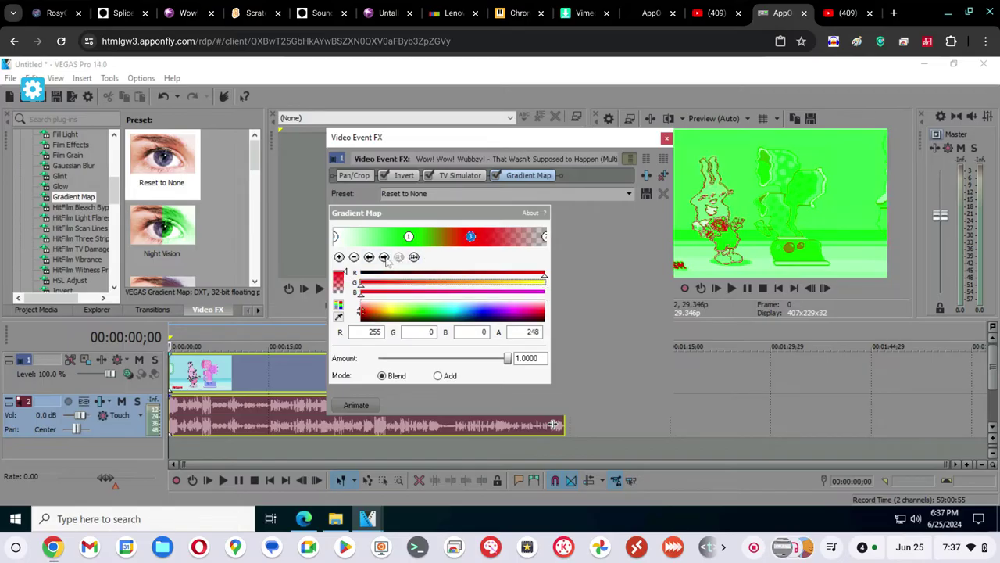
pyautogui.click(384, 258)
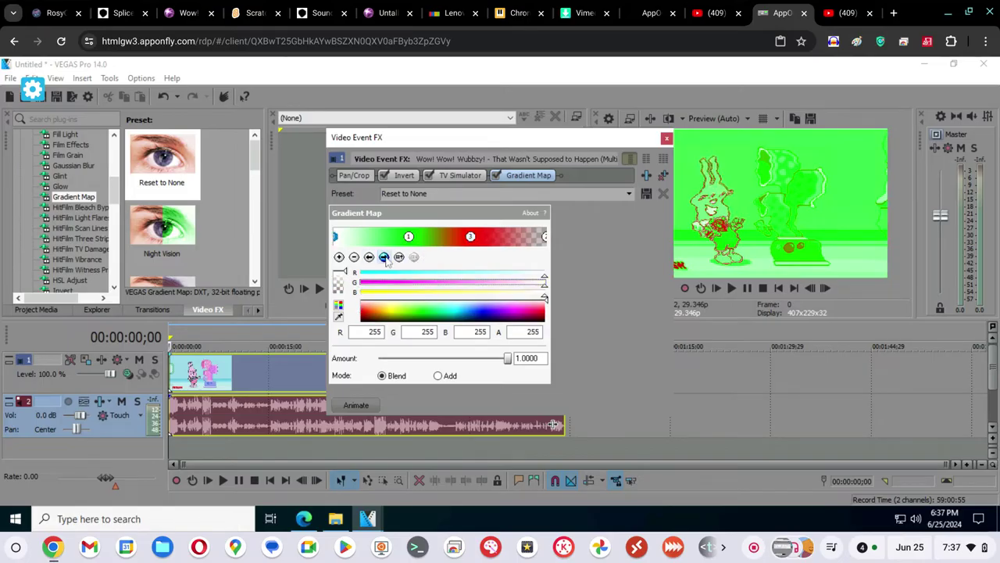
# Colour the gradient's last point blue (0, 0, 255) and make it fully opaque with alpha 255
pyautogui.click(547, 238)
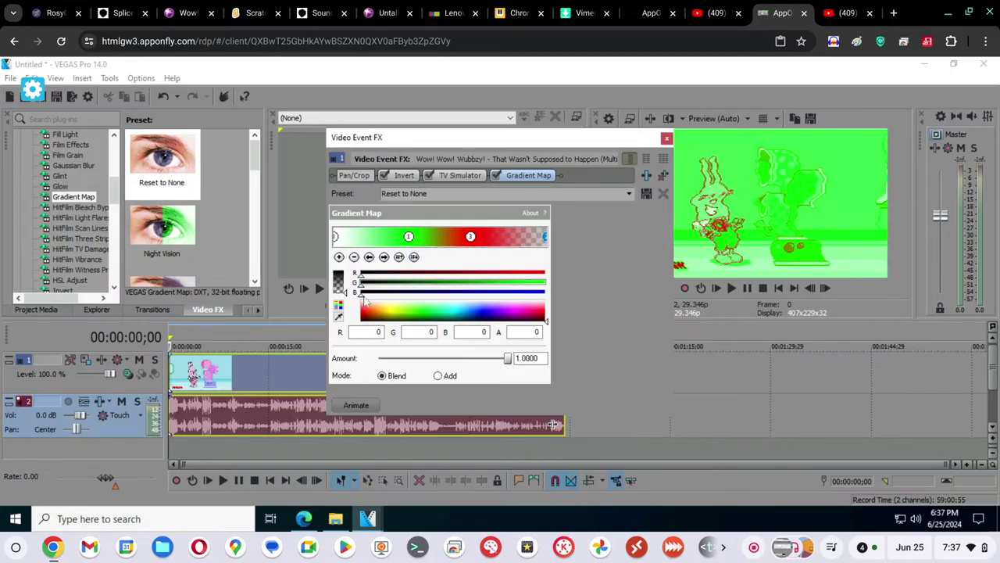
pyautogui.click(483, 312)
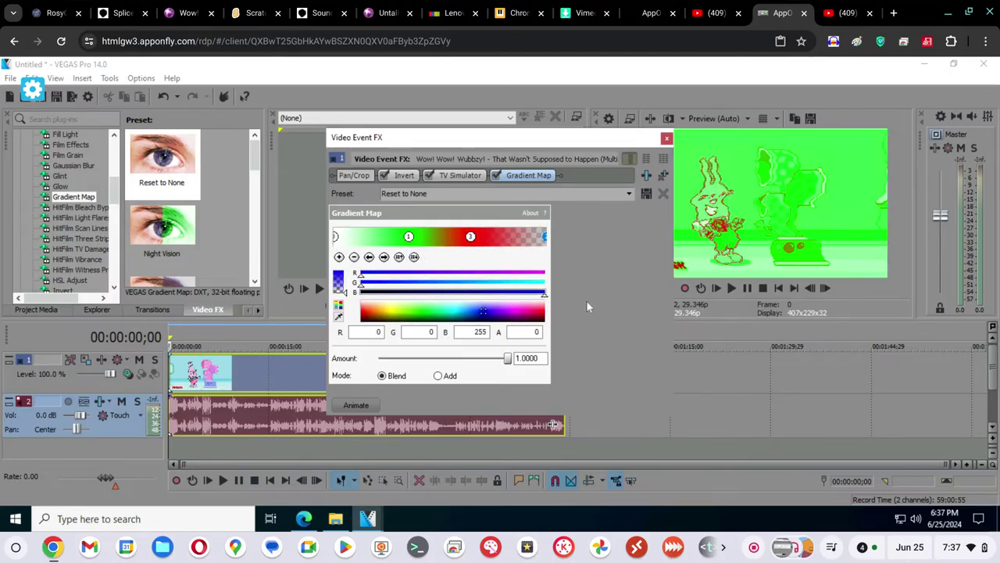
pyautogui.click(351, 237)
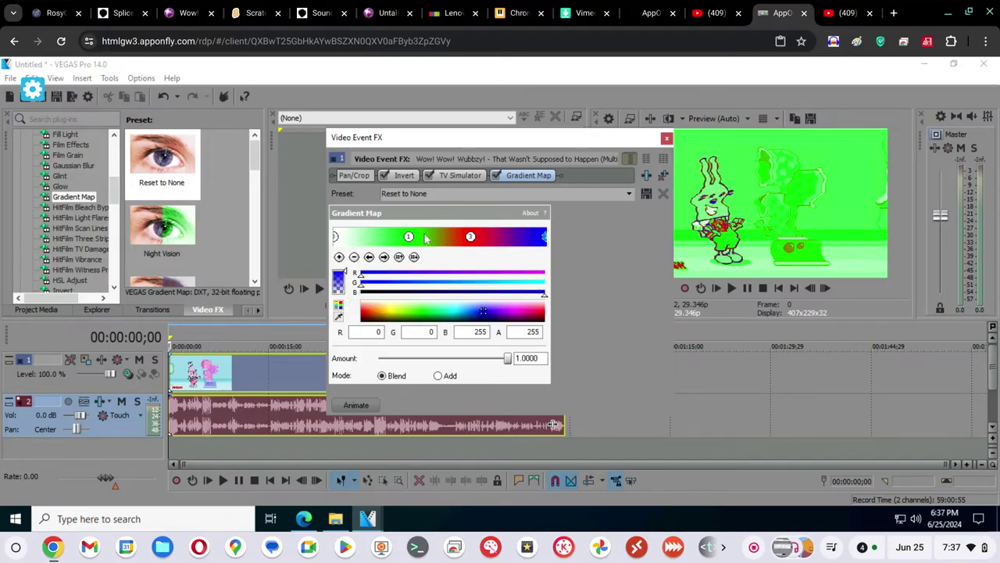
# Name the custom Gradient Map preset "Crazy Diamond" and close the video effects window
pyautogui.click(458, 194)
pyautogui.write('Crazy Diamond')
pyautogui.click(666, 138)
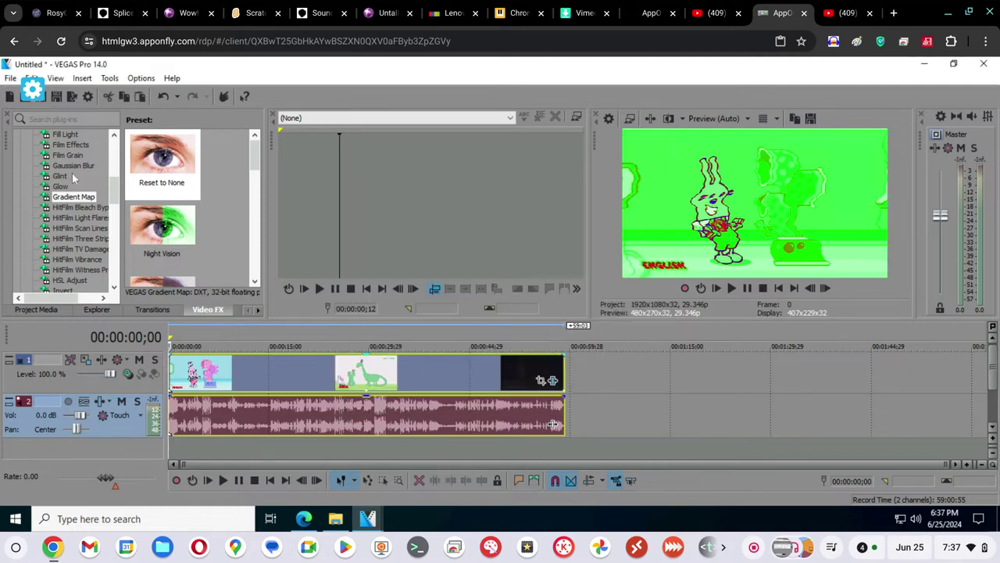
# Apply the Color Curves effect with the Increase Contrast preset to the video clip and close its settings
pyautogui.click(114, 153)
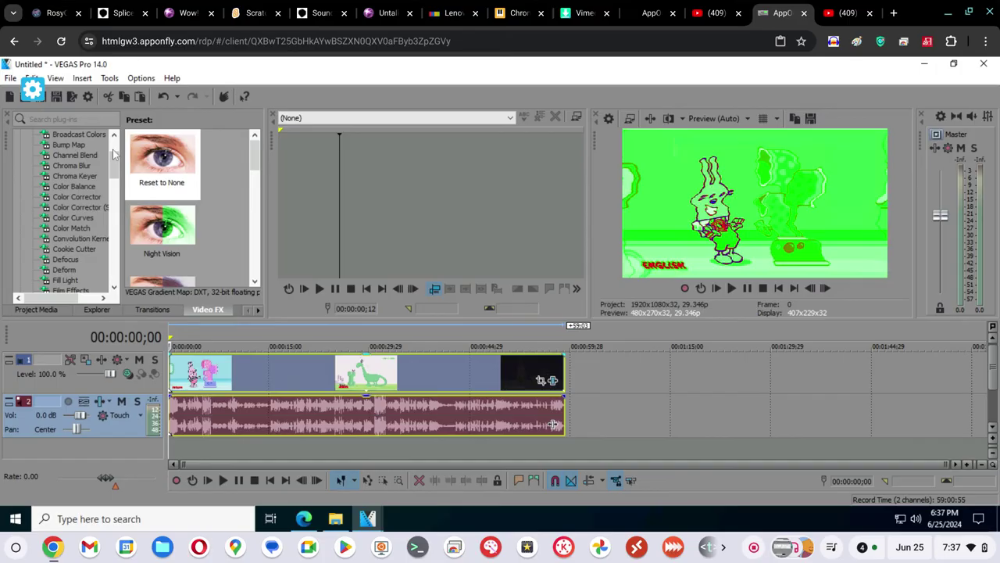
pyautogui.click(72, 218)
pyautogui.moveTo(254, 155); pyautogui.dragTo(255, 204)
pyautogui.moveTo(161, 157); pyautogui.dragTo(295, 368)
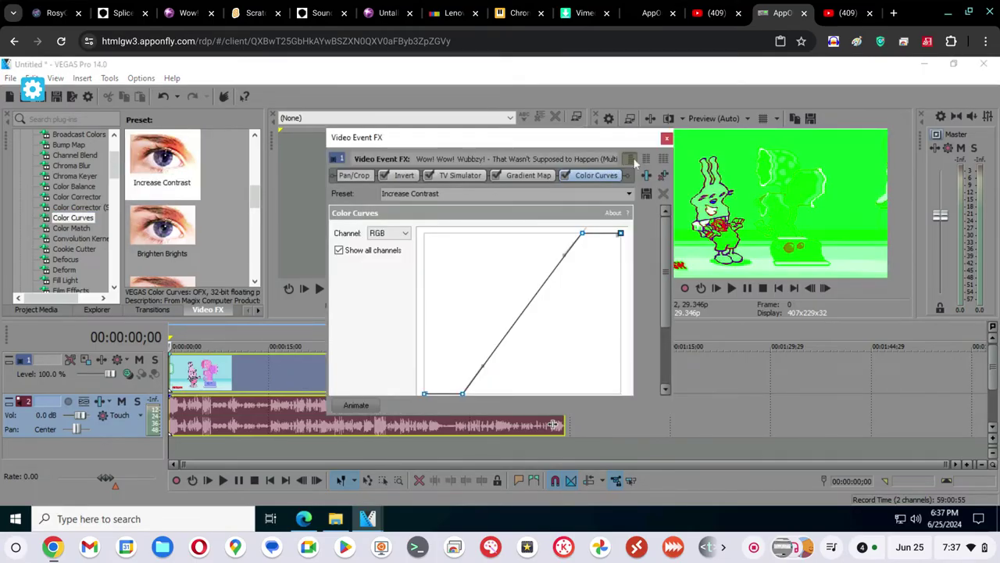
pyautogui.click(667, 139)
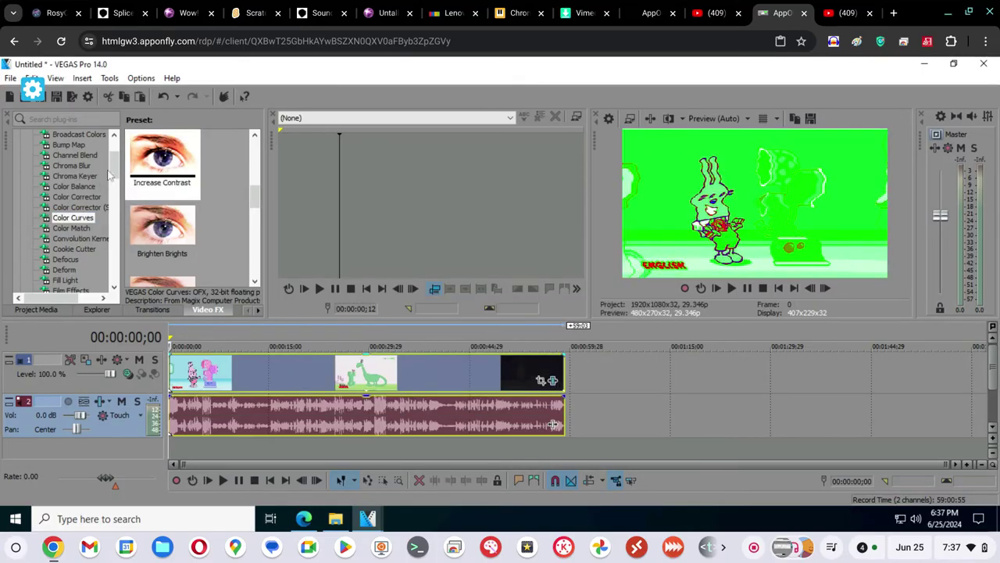
# Apply the Light Rays effect with the Moderate Light Rays preset to the video clip and close its settings
pyautogui.moveTo(116, 179); pyautogui.dragTo(115, 207)
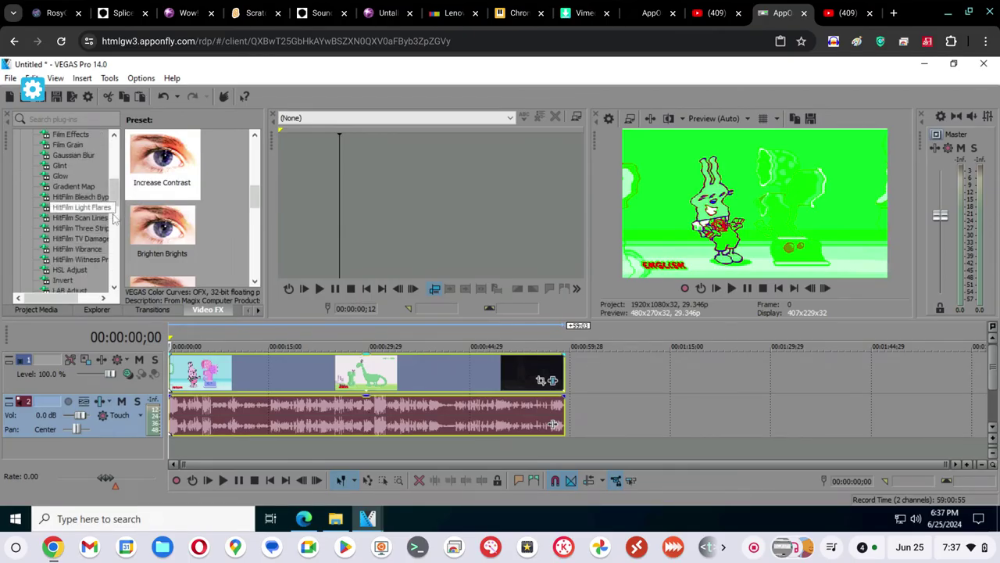
pyautogui.click(114, 221)
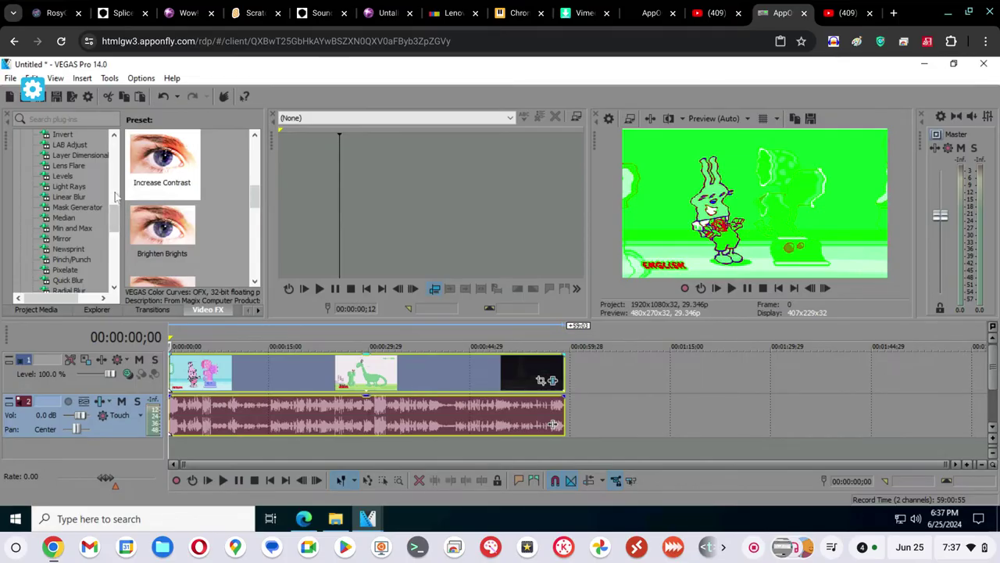
pyautogui.click(72, 187)
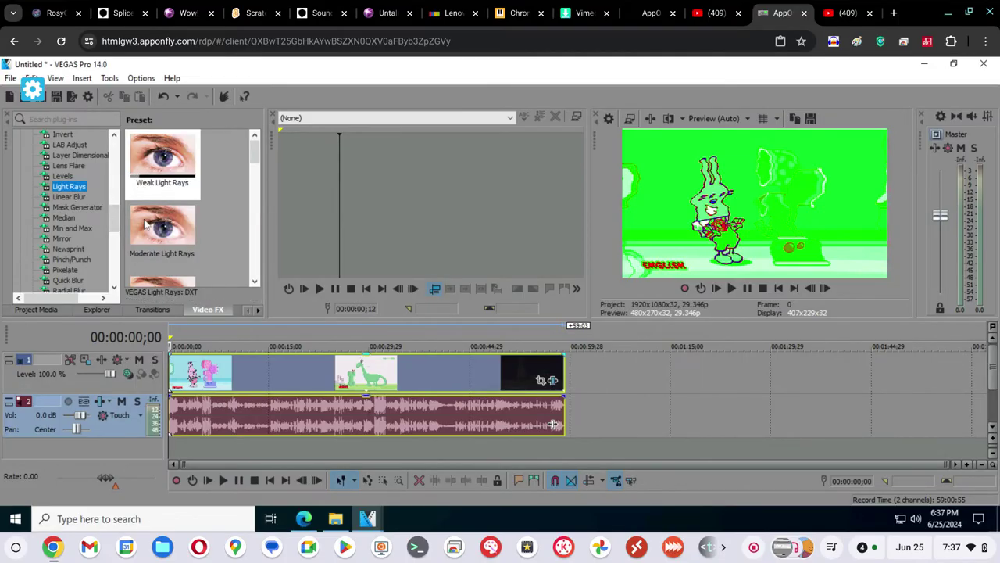
pyautogui.click(154, 226)
pyautogui.moveTo(547, 380); pyautogui.dragTo(547, 380)
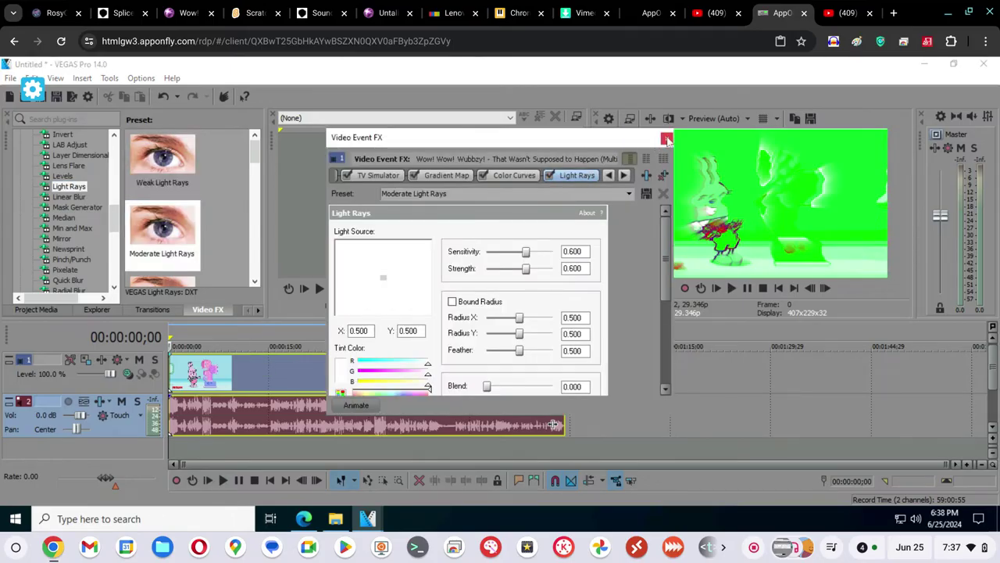
pyautogui.click(666, 139)
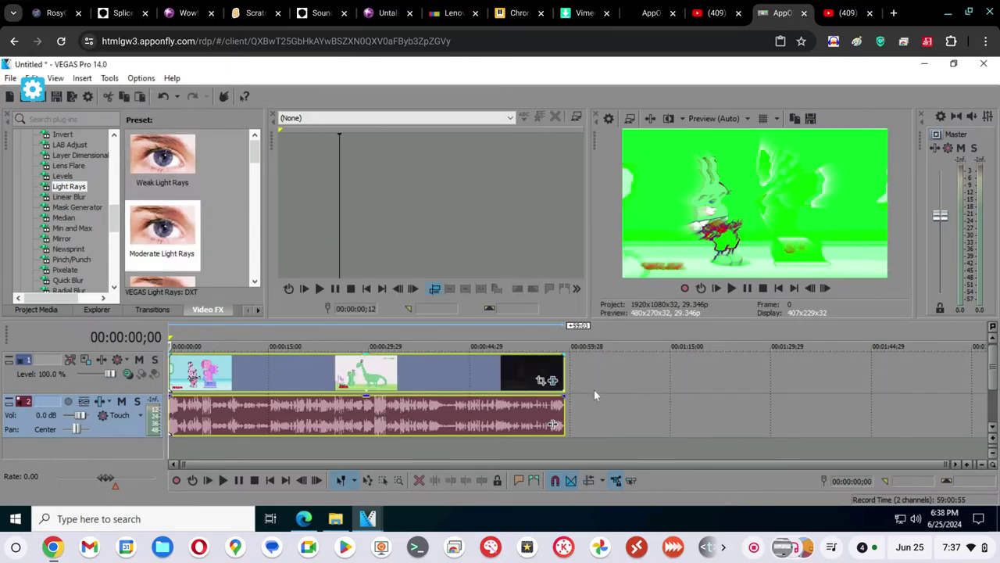
# Add the Chorus plug-in to the audio clip's effect chain
pyautogui.click(553, 425)
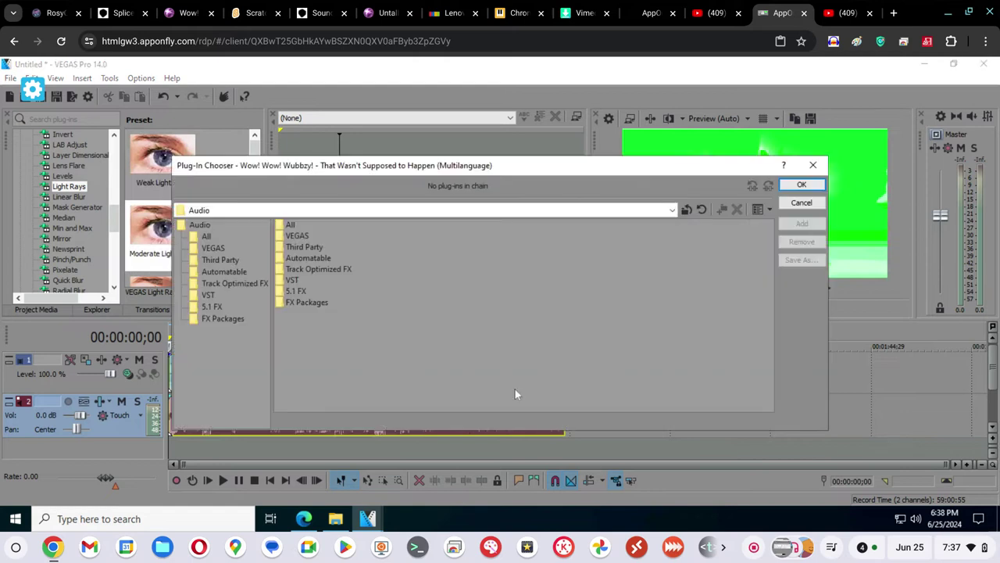
pyautogui.click(208, 237)
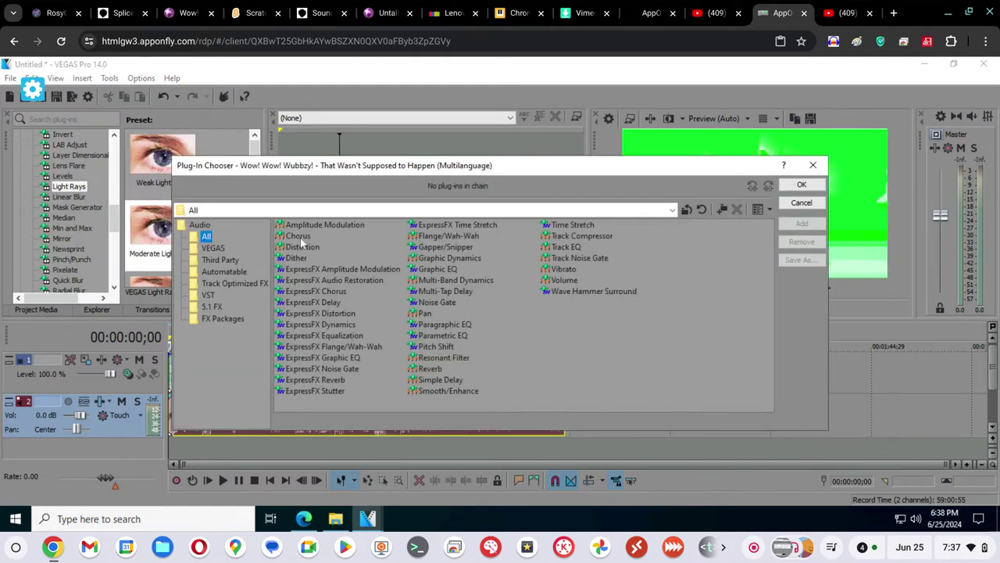
pyautogui.click(300, 238)
pyautogui.click(802, 223)
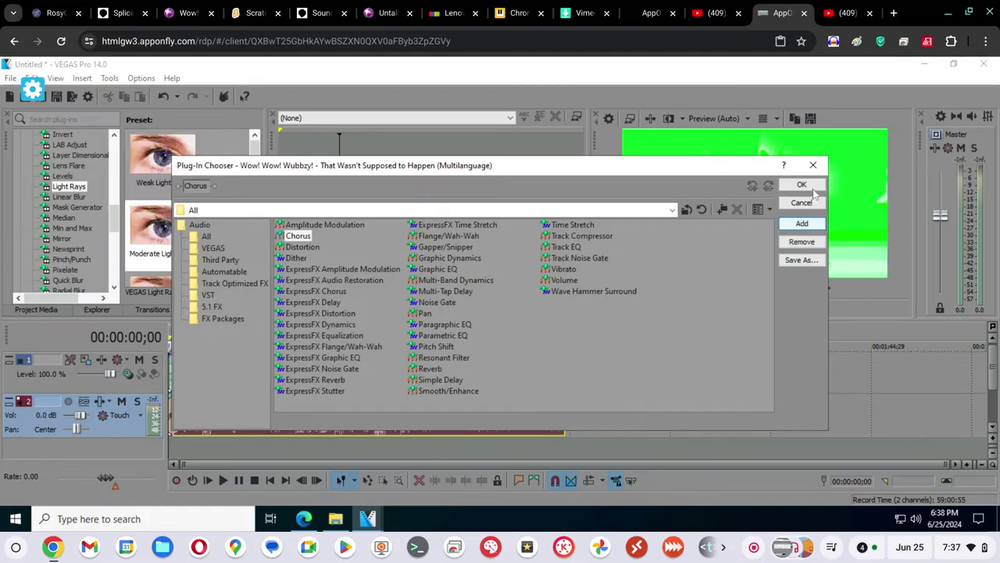
pyautogui.click(803, 185)
# Raise the chorus output to 0.0 dB, enable attenuation above 5,000 Hz, and set modulation depth to 100% and rate to about 1.431 Hz
pyautogui.moveTo(193, 258); pyautogui.dragTo(200, 193)
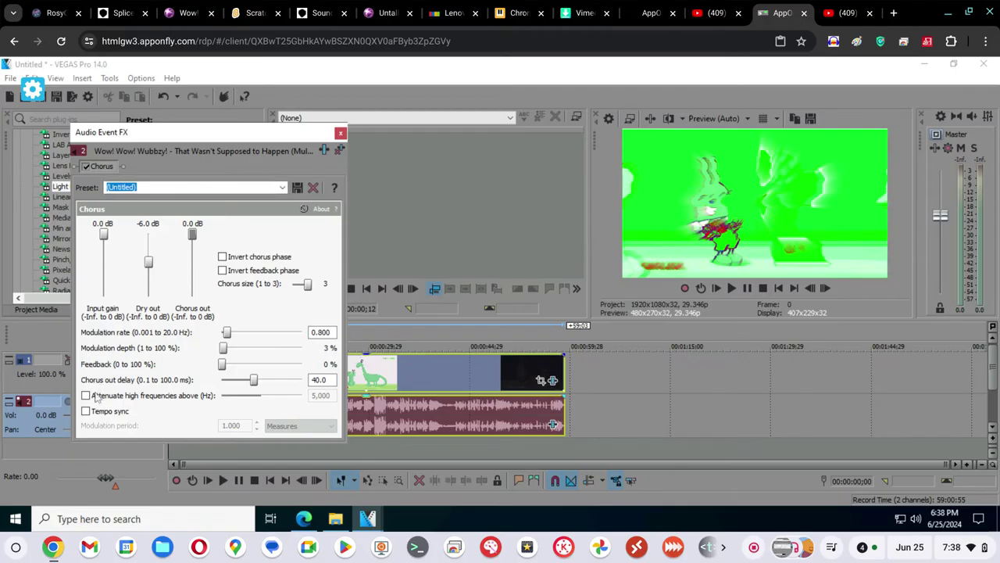
pyautogui.click(86, 395)
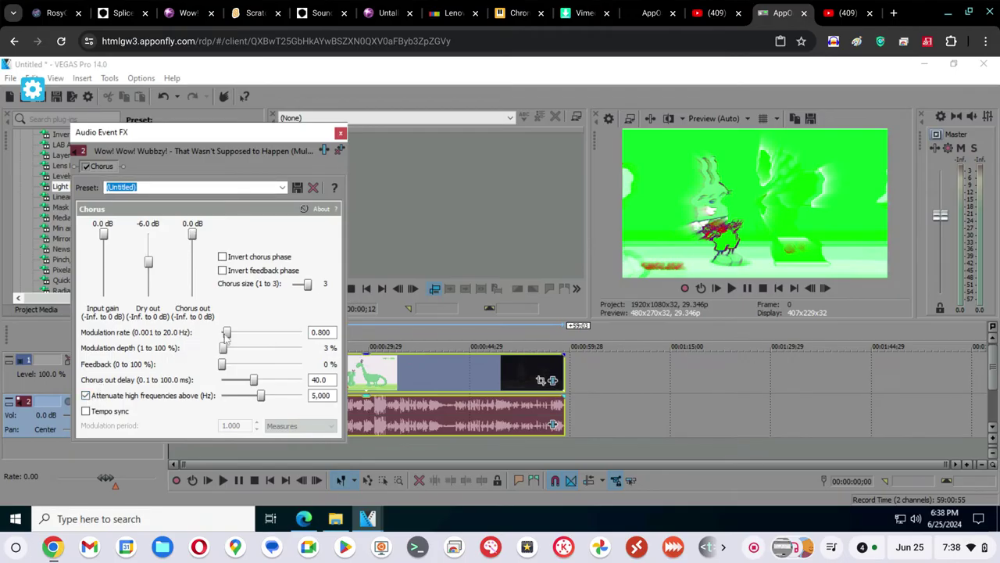
pyautogui.moveTo(233, 334); pyautogui.dragTo(312, 354)
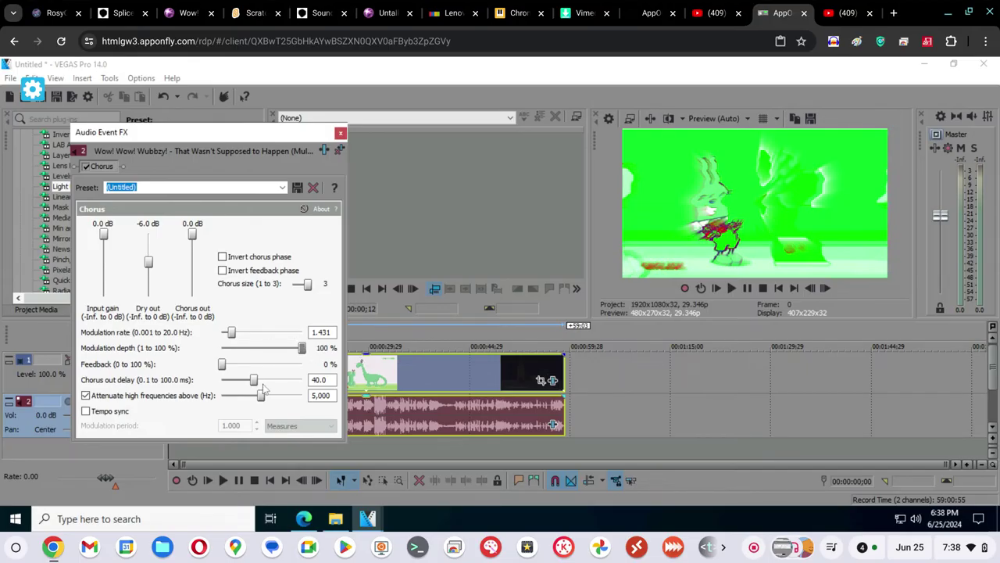
# Set the chorus out delay to 34.2 ms and the modulation rate to 1.342 Hz
pyautogui.moveTo(253, 381); pyautogui.dragTo(245, 381)
pyautogui.click(314, 381)
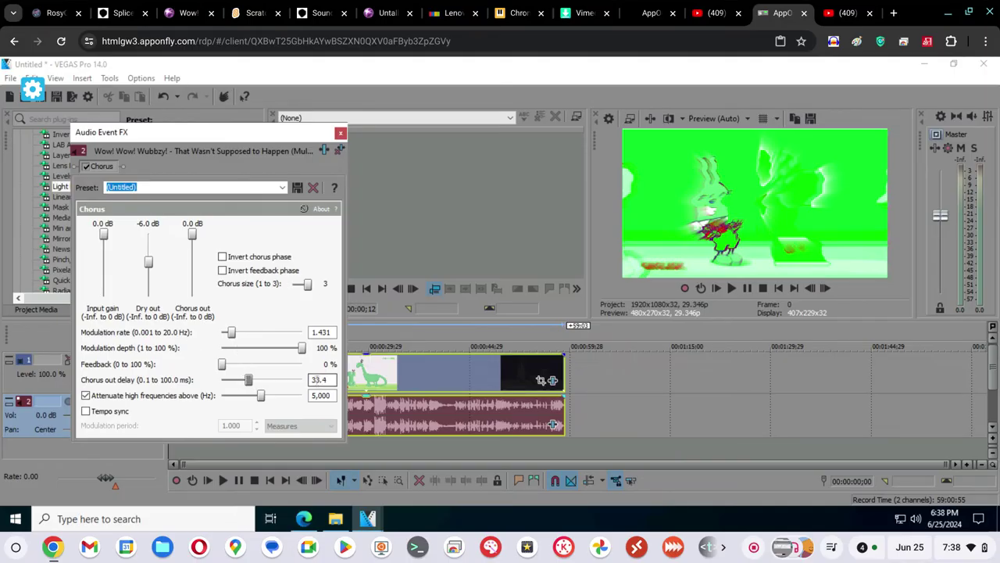
pyautogui.moveTo(333, 380); pyautogui.dragTo(313, 380)
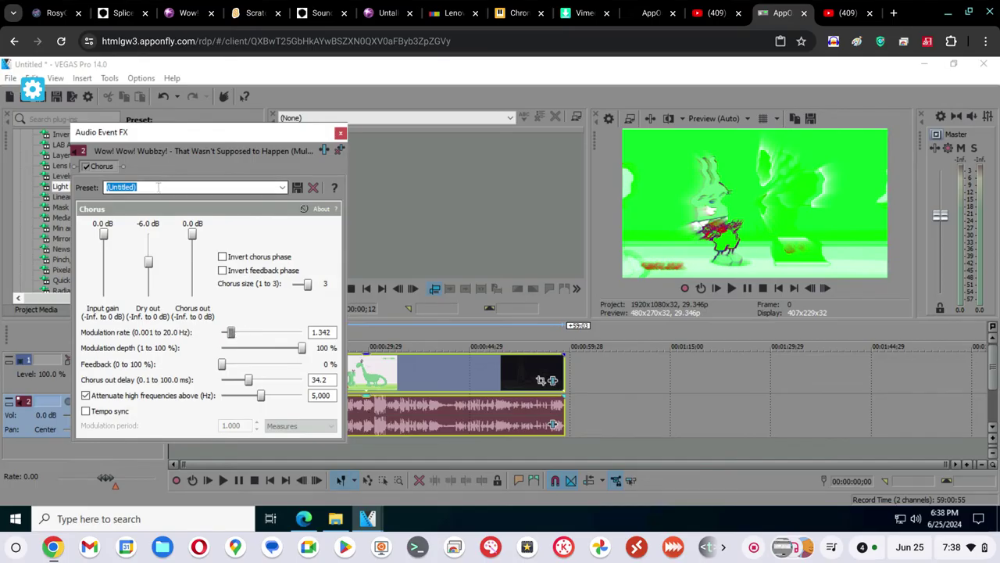
# Save the Chorus settings as a preset named "Crazy Diamond" and close the audio effects window
pyautogui.write('Crazy Diamond')
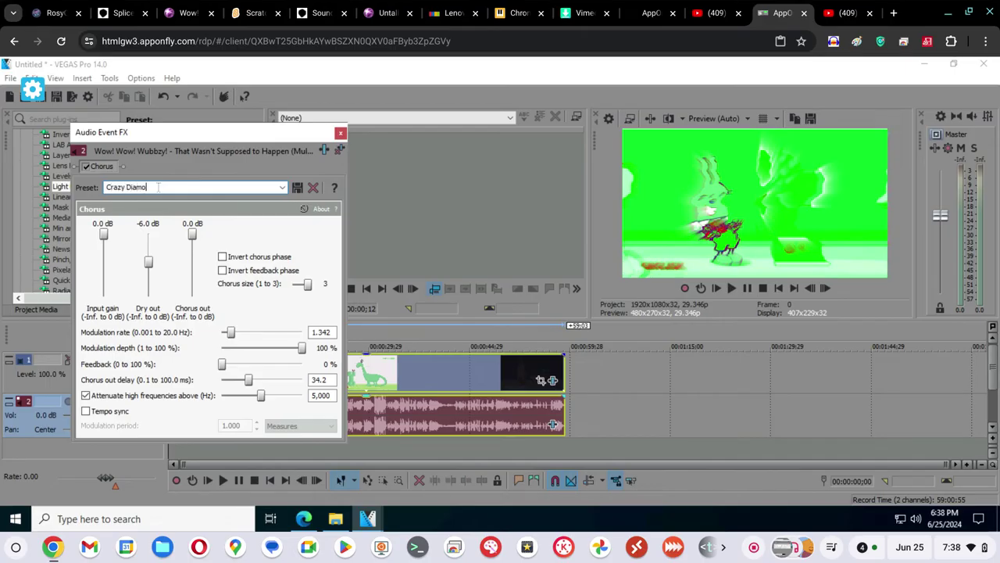
pyautogui.click(298, 189)
pyautogui.click(341, 134)
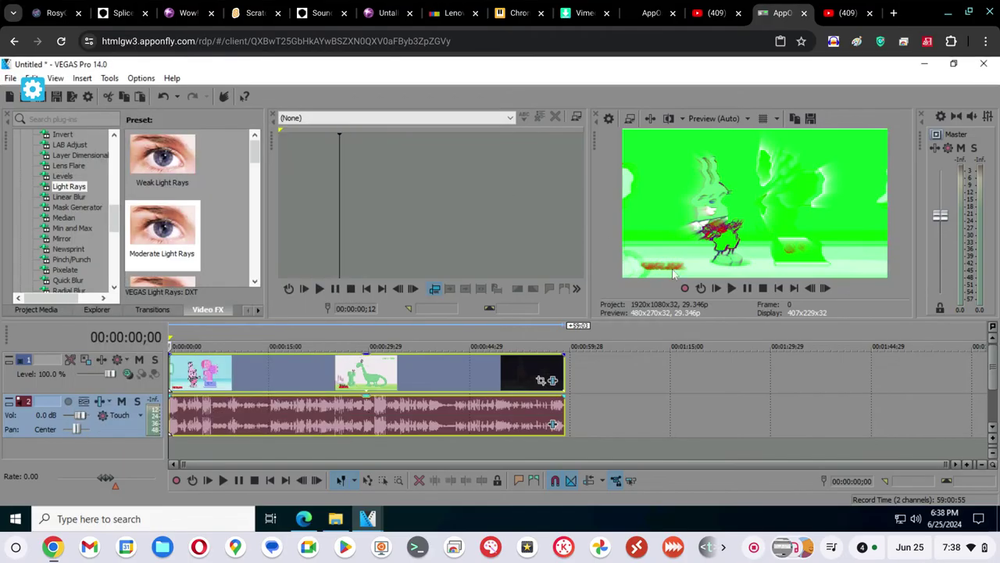
# Play the timeline from the start to preview the clip with its video and audio effects
pyautogui.click(731, 289)
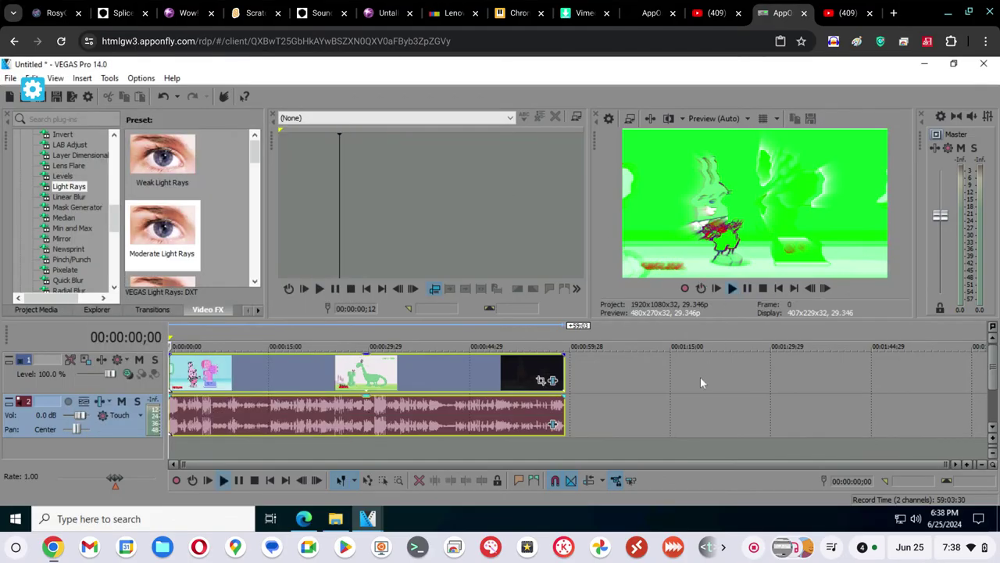